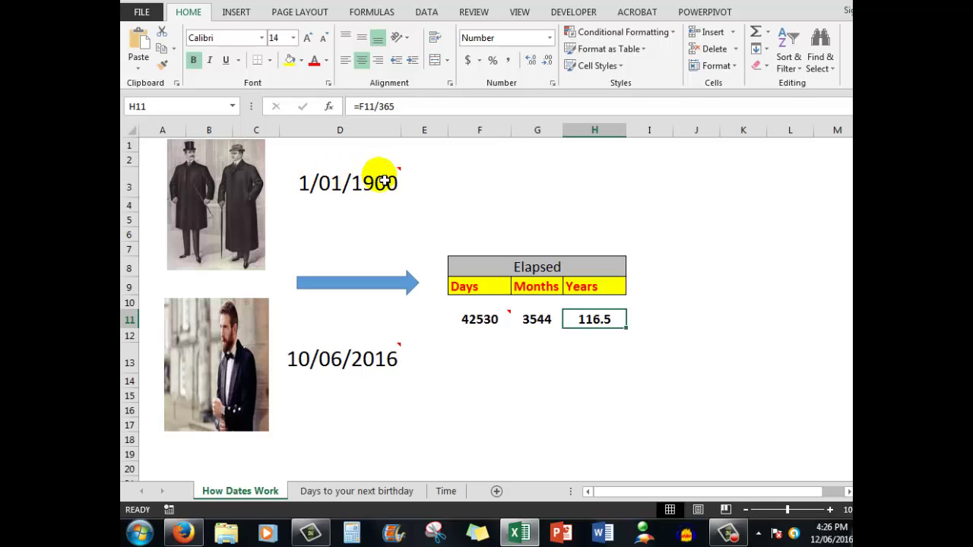
Step: Read the comments on the dates in D3 and D13 and the elapsed days, and inspect the days formula in F11
mouse_move(388, 180)
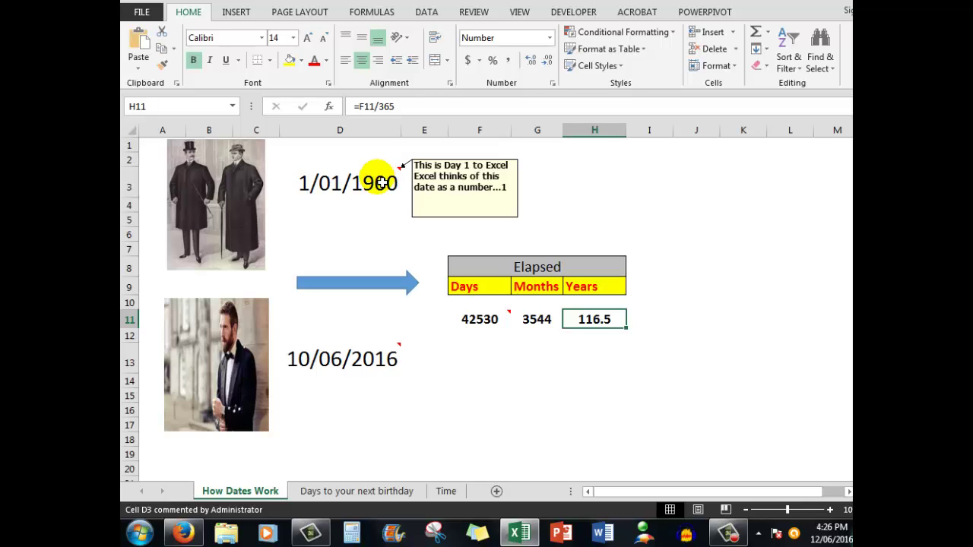
mouse_move(356, 360)
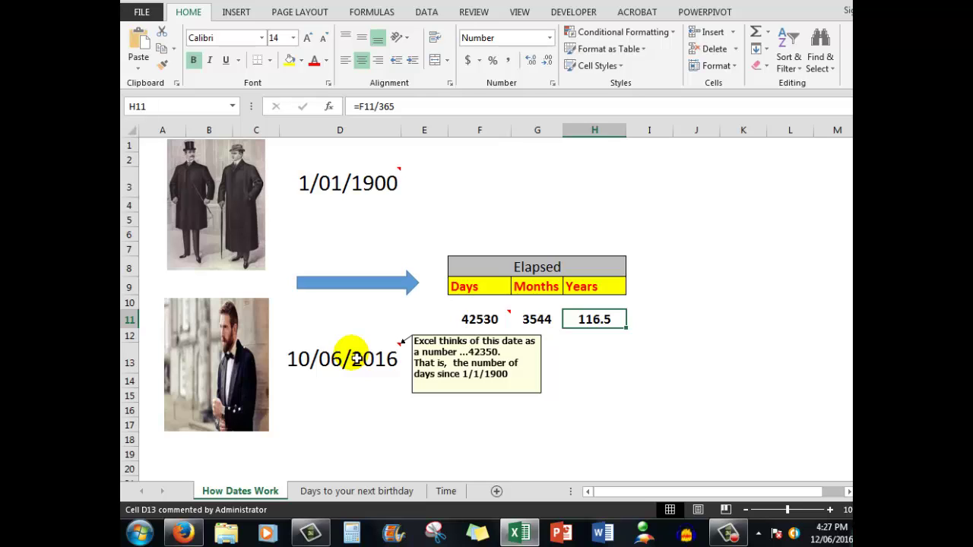
mouse_move(484, 322)
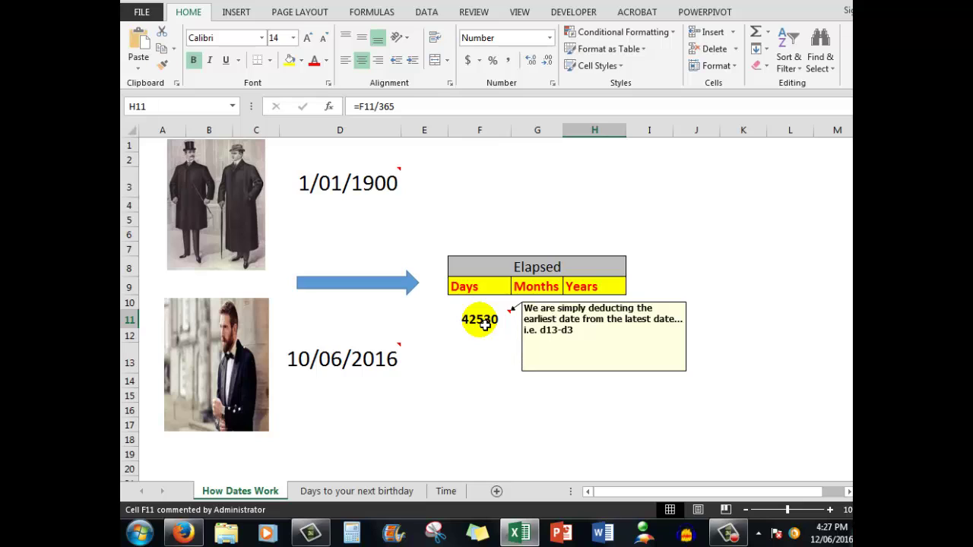
mouse_move(332, 189)
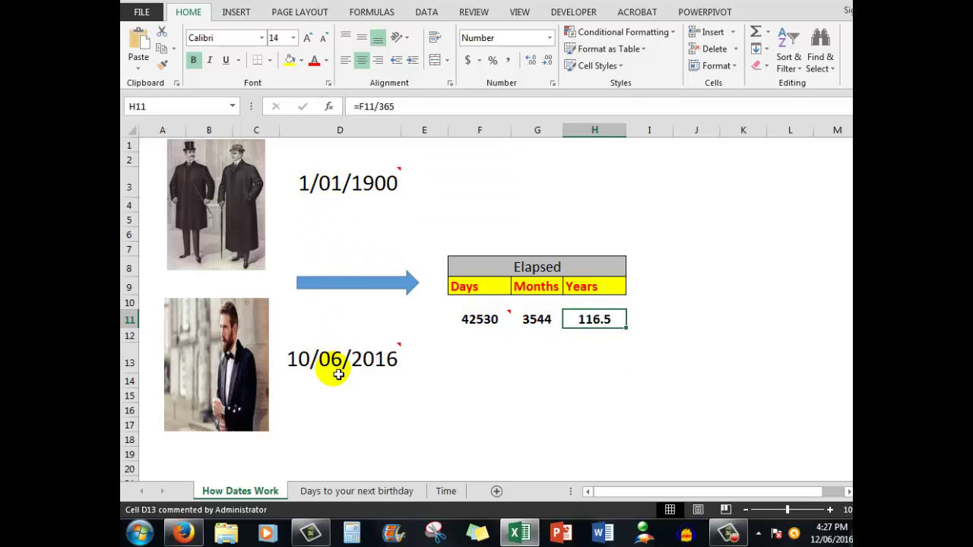
click(475, 319)
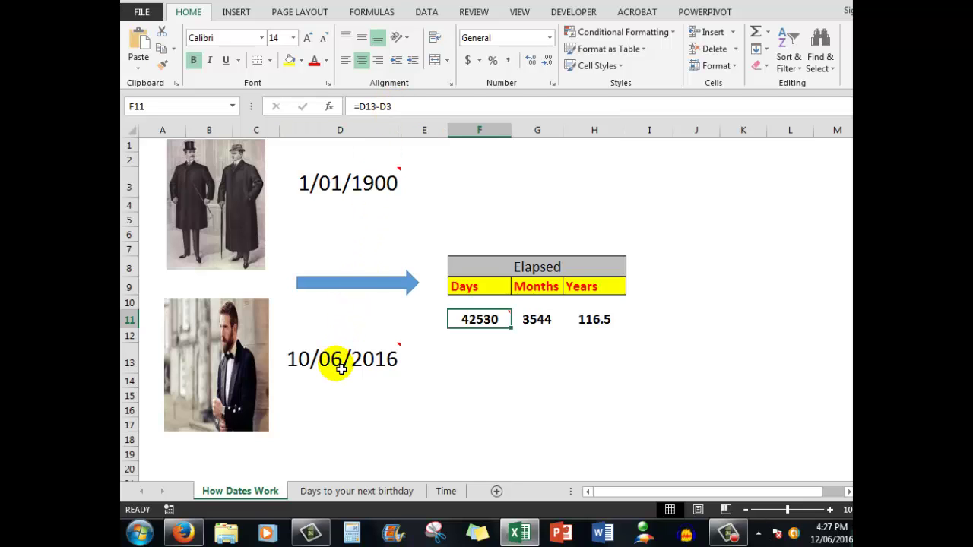
mouse_move(342, 368)
mouse_move(337, 188)
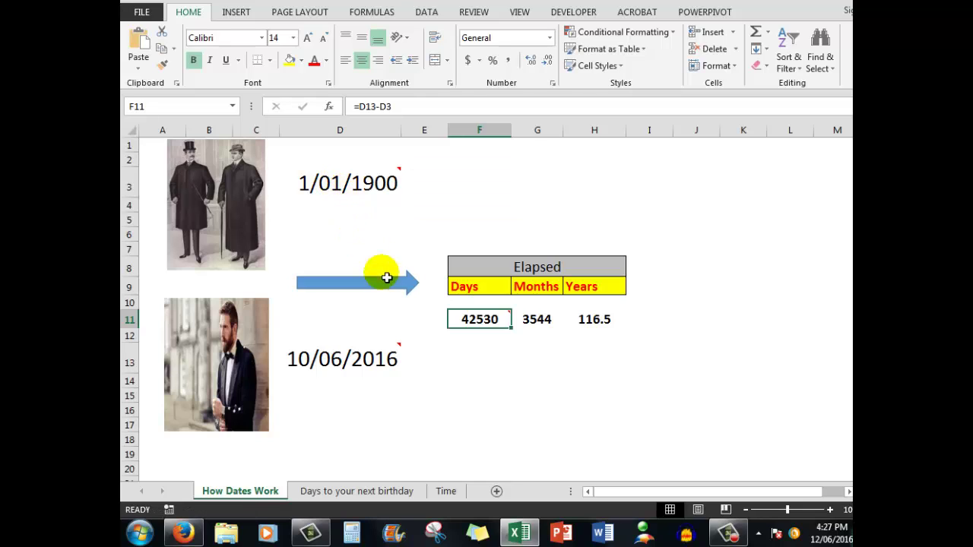
mouse_move(493, 324)
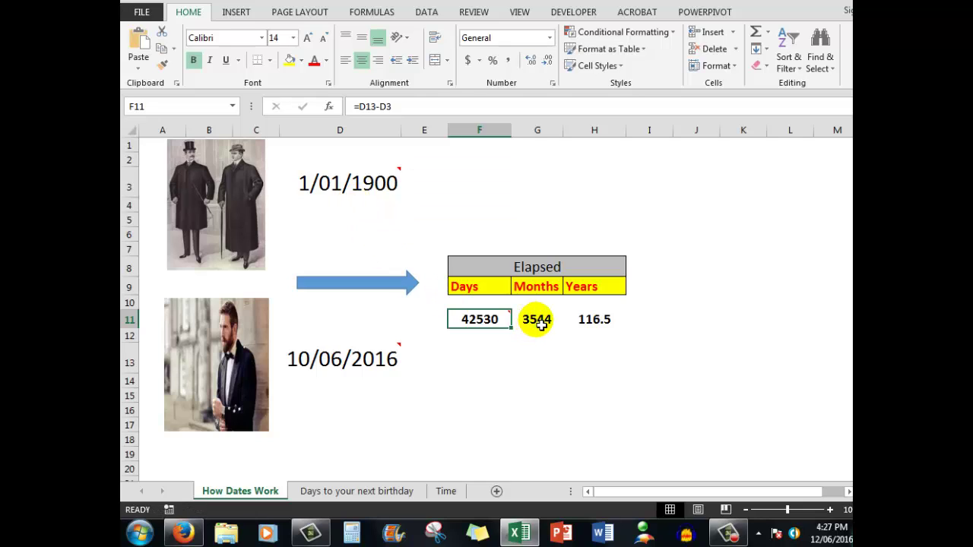
Step: Inspect the elapsed months and years formulas in G11 and H11, and recheck the two dates and the days formula
click(540, 323)
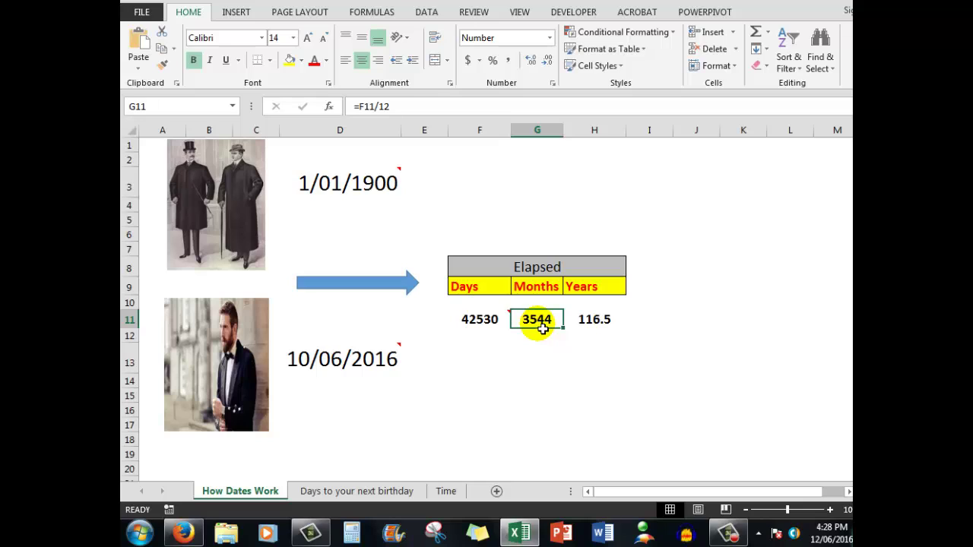
click(604, 324)
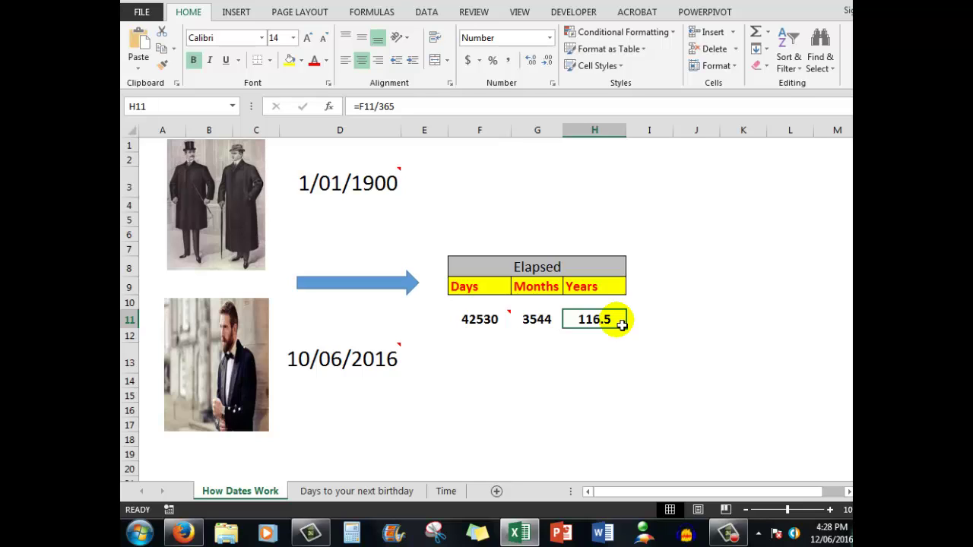
click(337, 184)
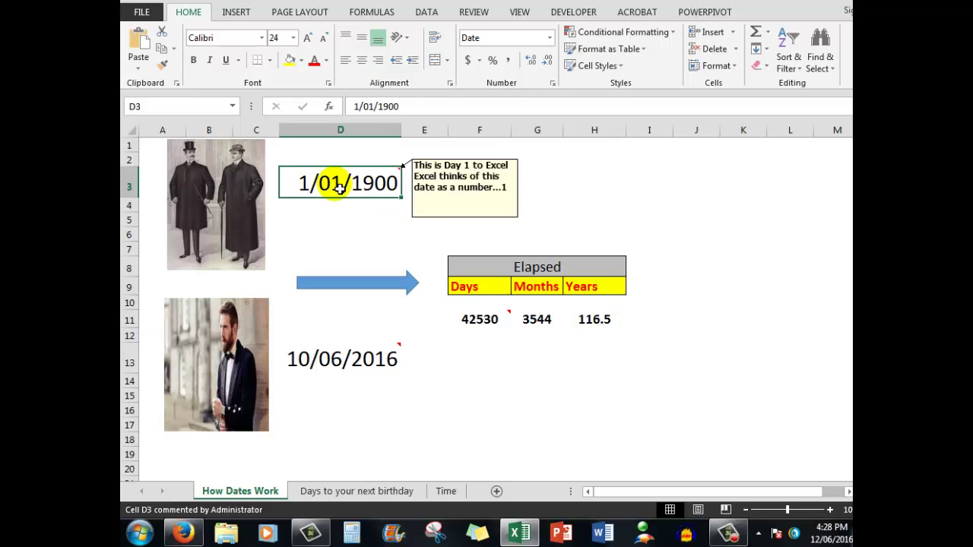
click(337, 367)
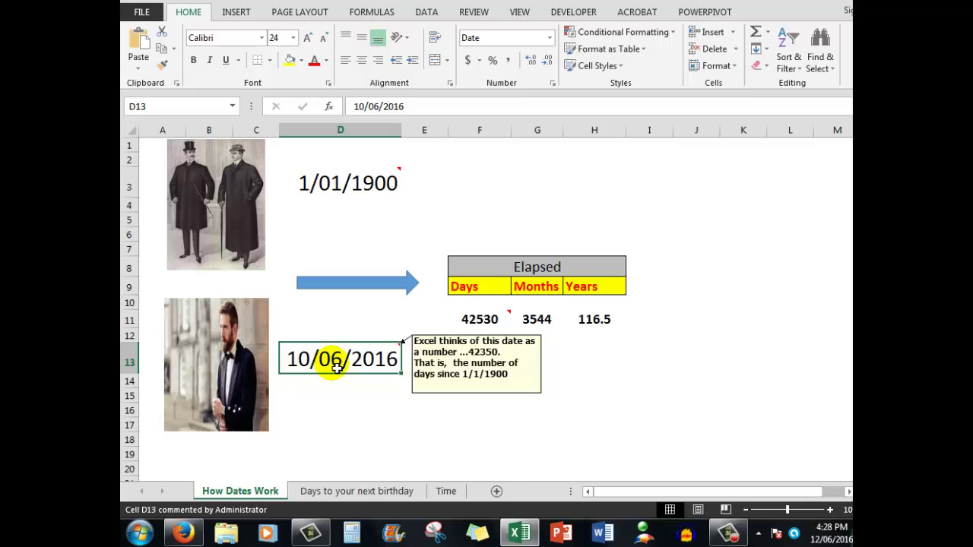
click(485, 322)
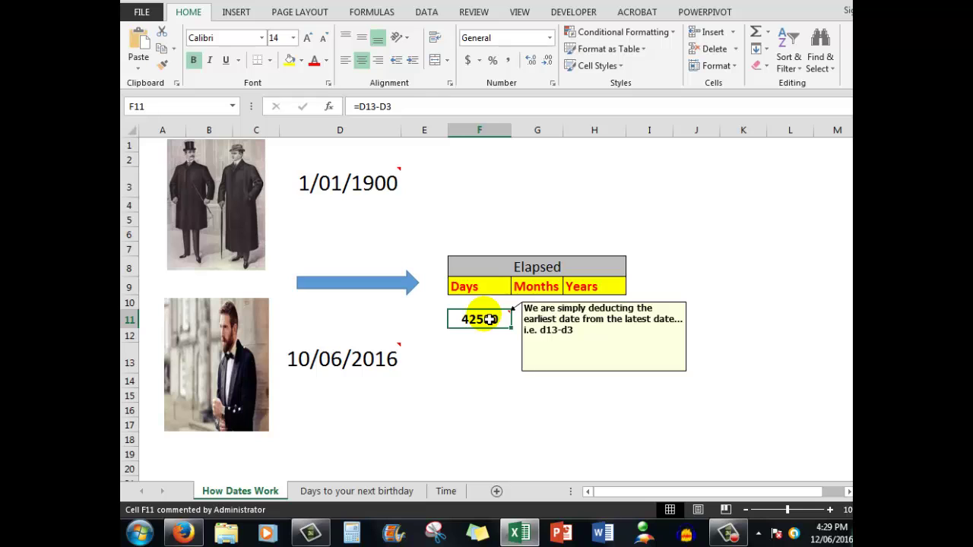
Step: On the Days to your next birthday sheet, examine today's date, the birth date, the days-away formula and the IF message
click(368, 491)
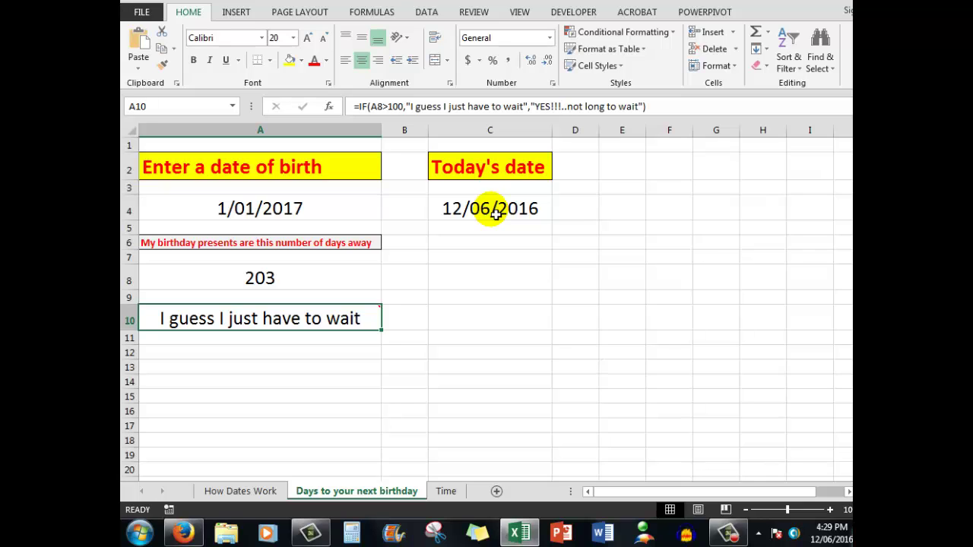
click(495, 213)
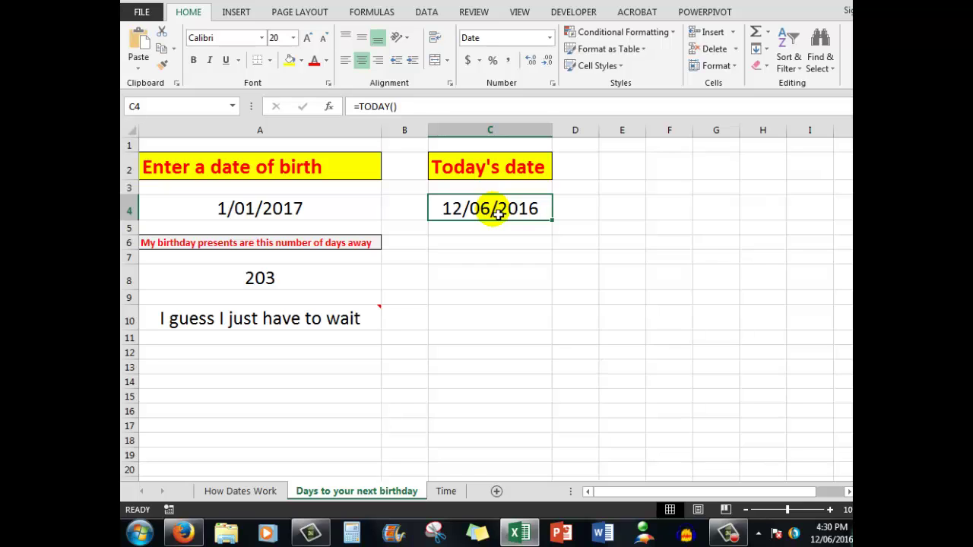
click(260, 210)
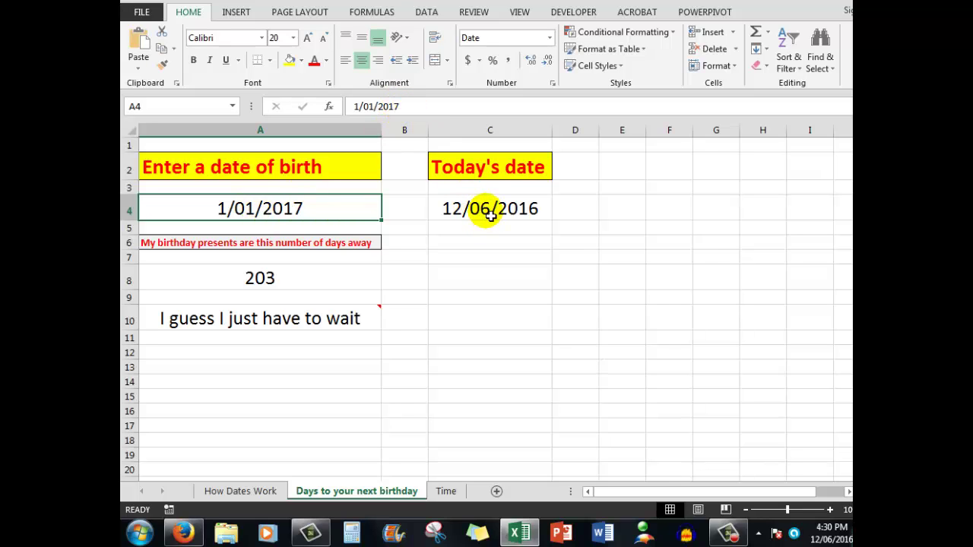
click(262, 280)
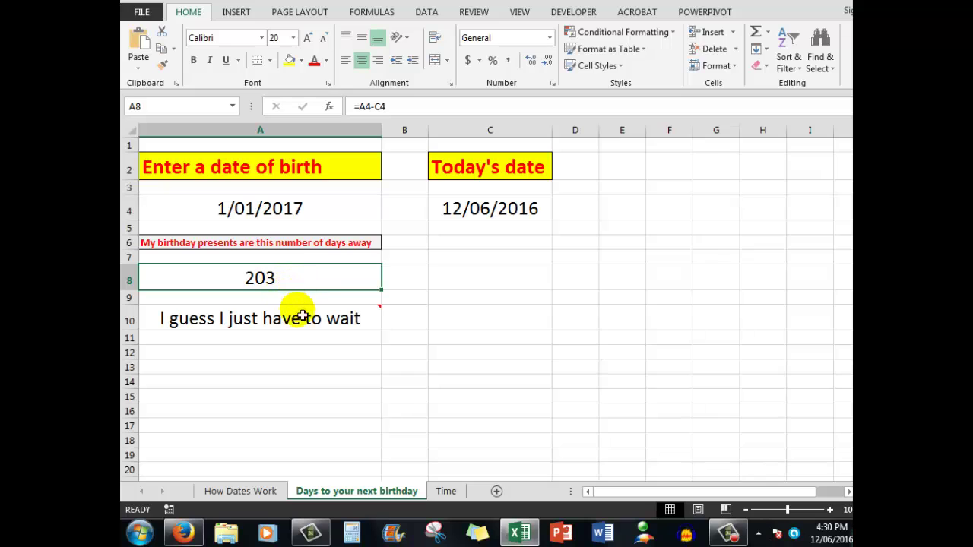
mouse_move(261, 322)
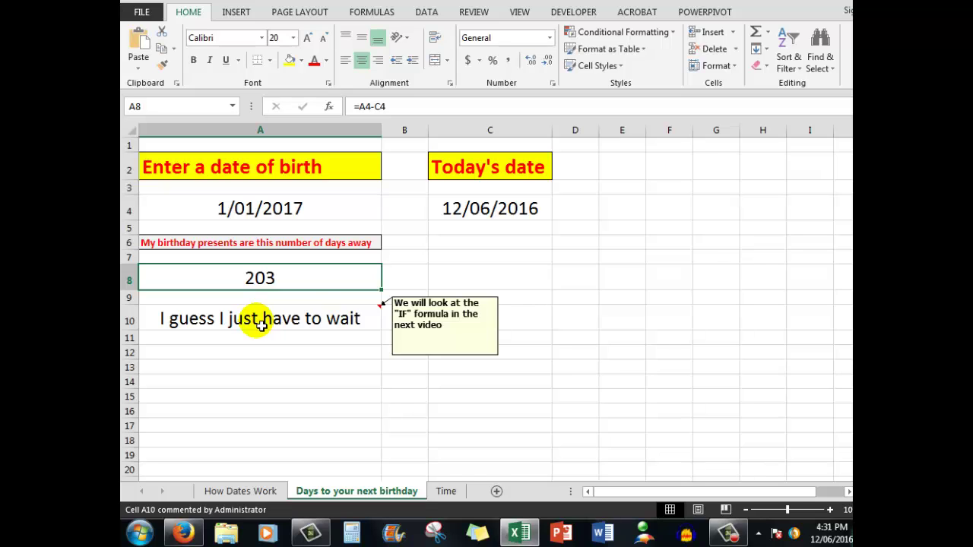
click(260, 324)
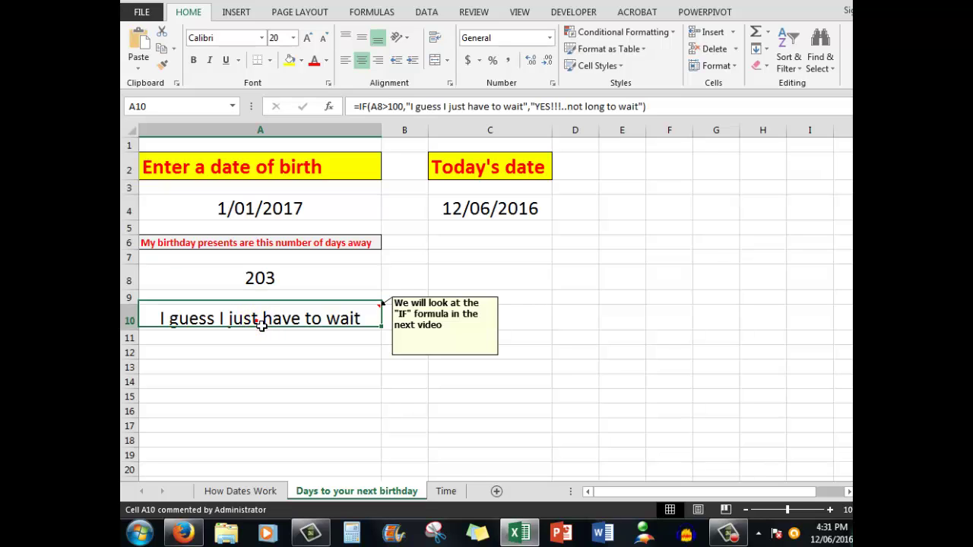
Step: Replace the date in A4 with a birthday fewer than 100 days away and inspect the IF formula in A10
click(259, 212)
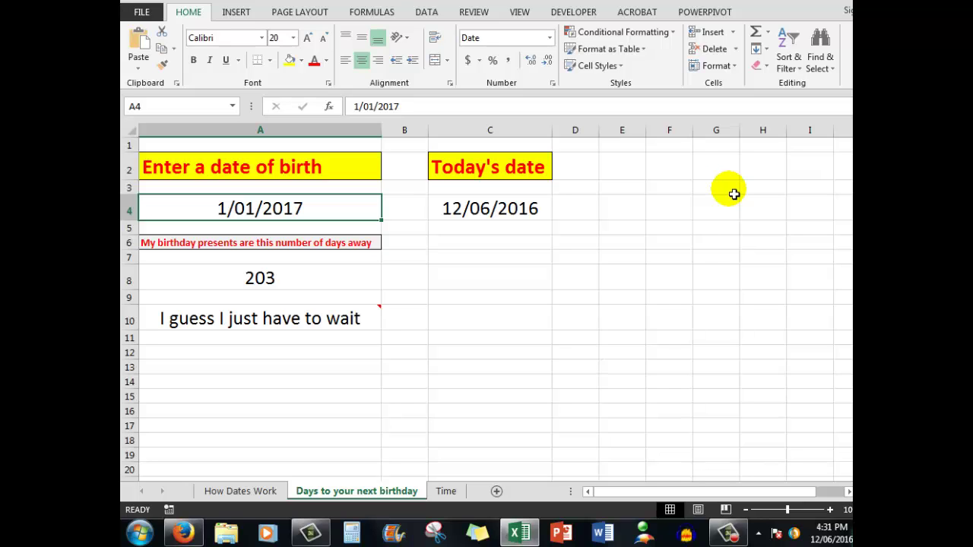
text(31)
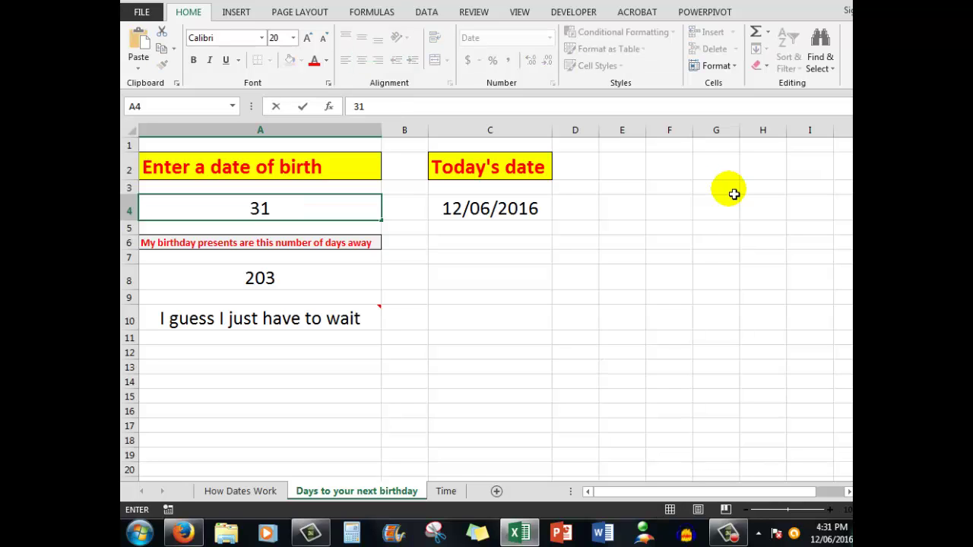
text(/8/)
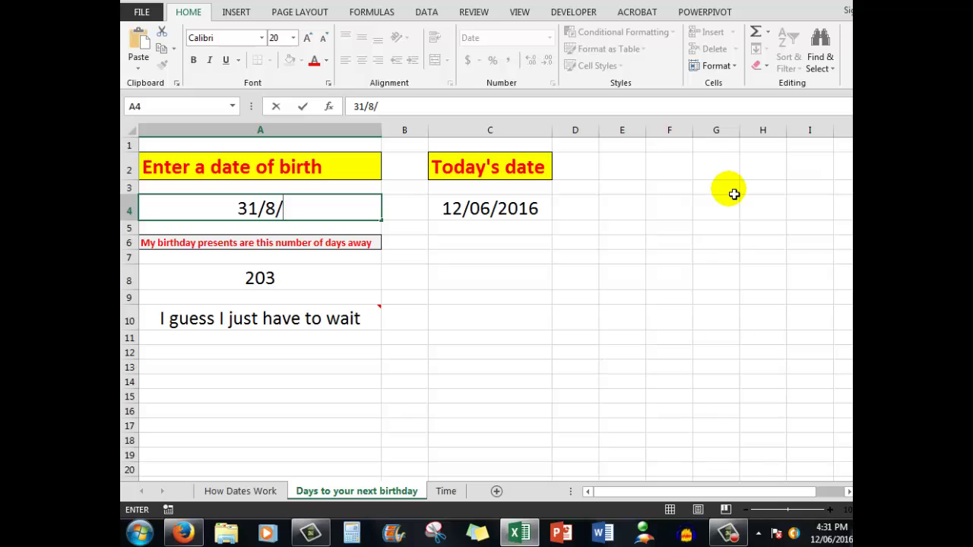
text(2016)
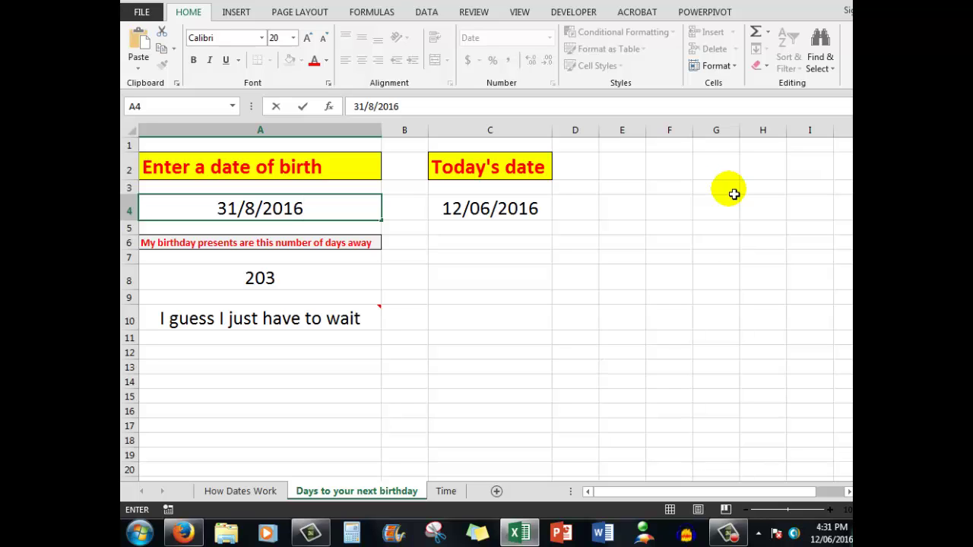
key(ctrl+Return)
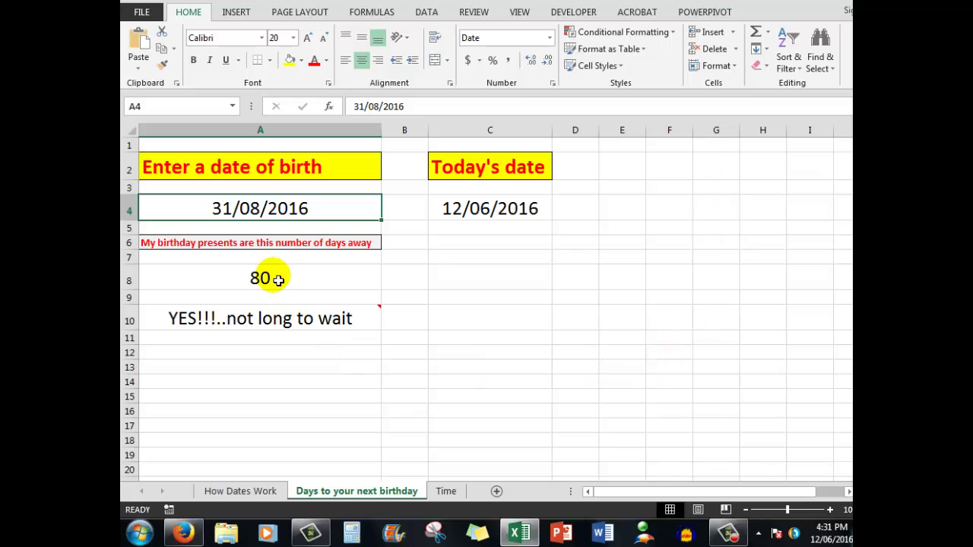
mouse_move(241, 326)
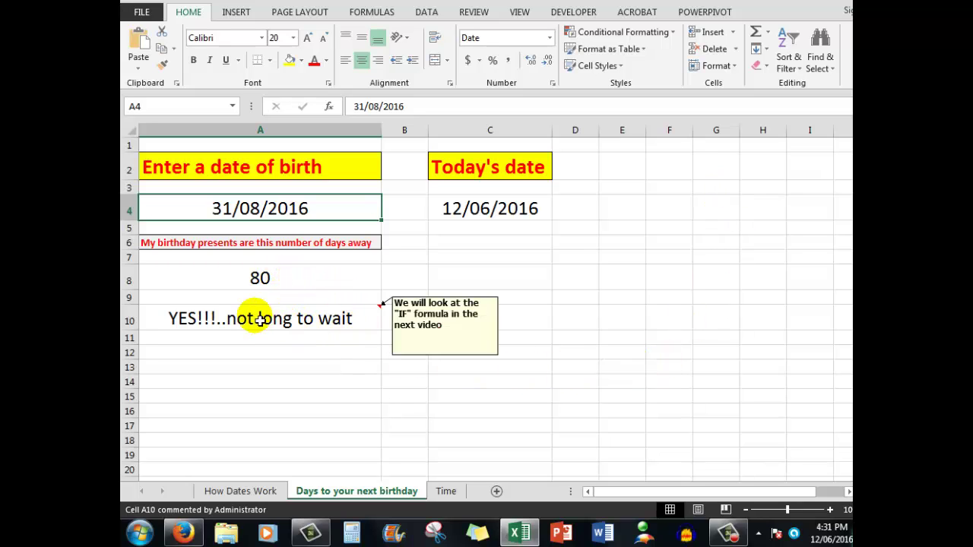
click(225, 323)
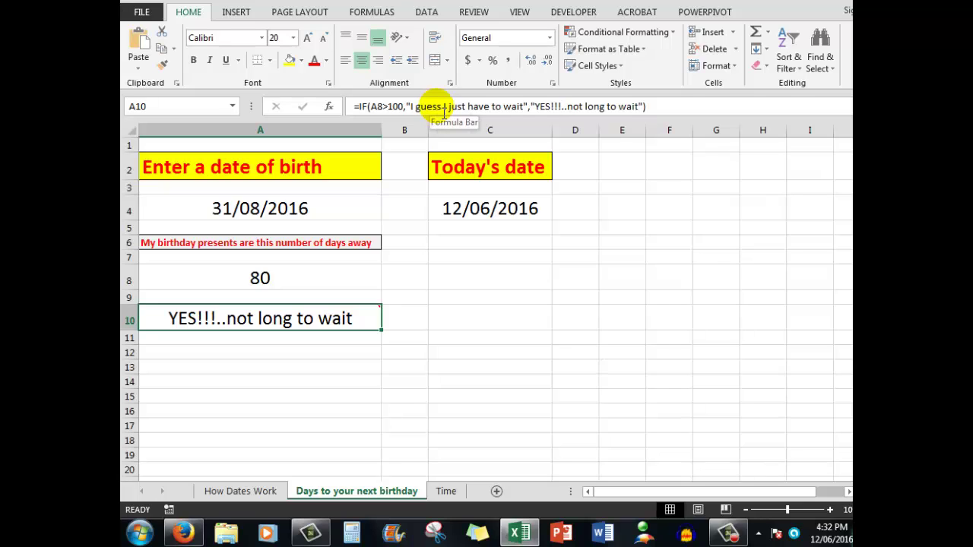
Step: Replace the date in A4 with a birthday more than 100 days away and check the message in A10
click(272, 212)
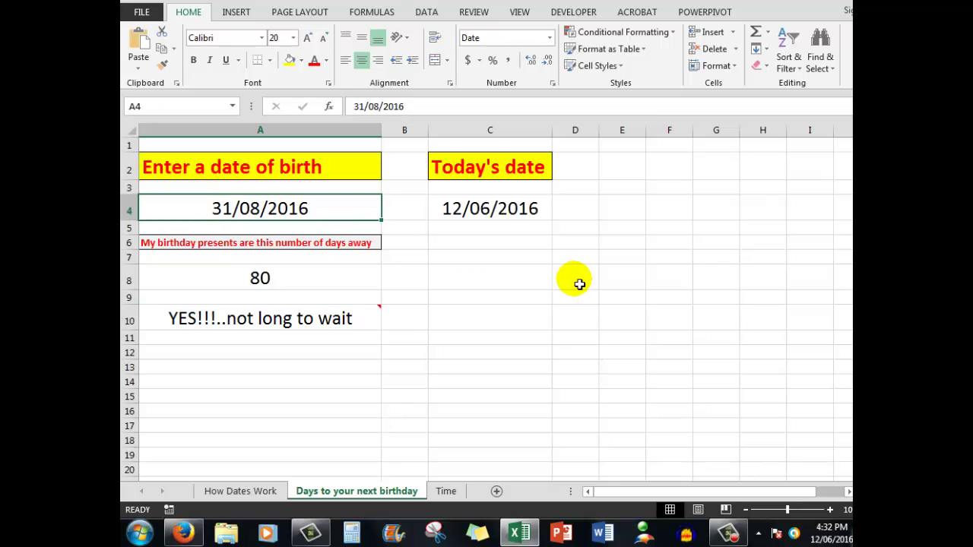
text(25)
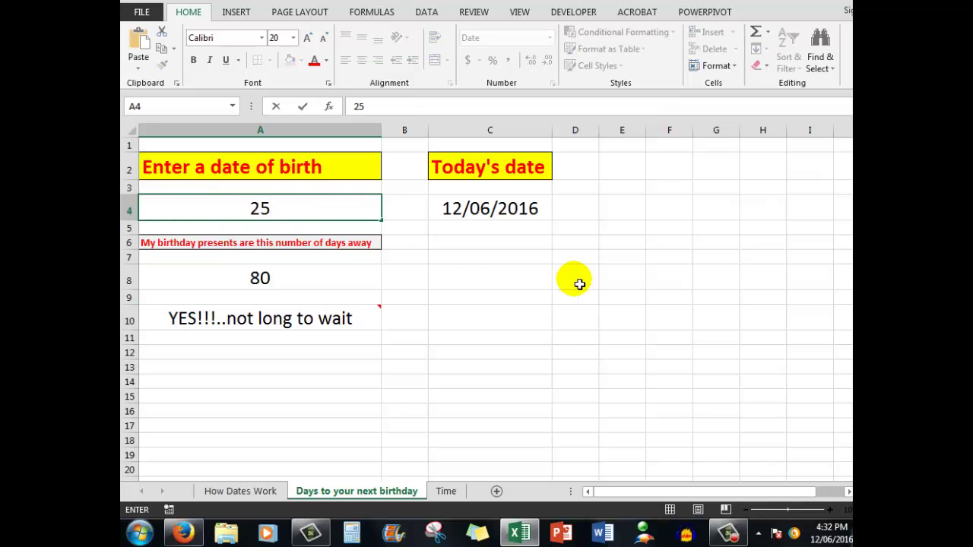
text(/12/20)
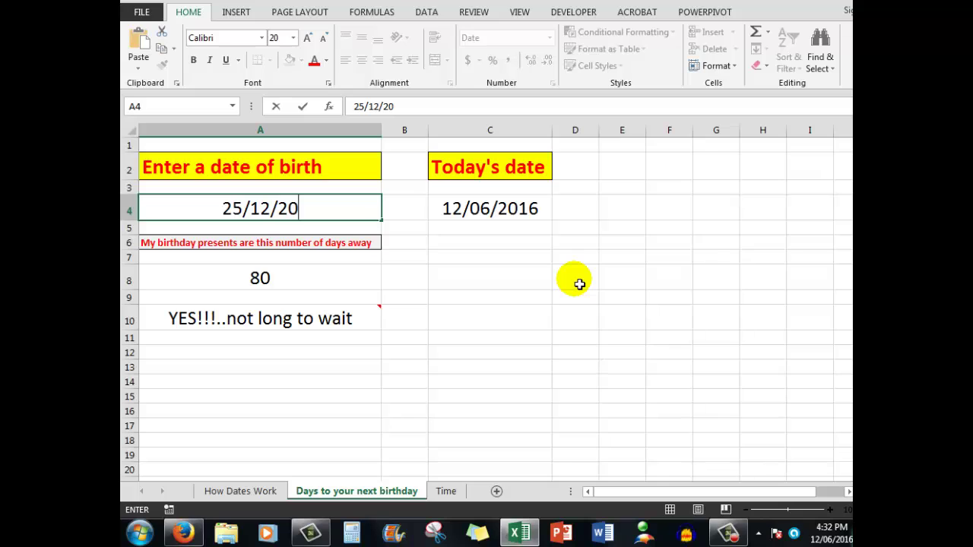
text(16)
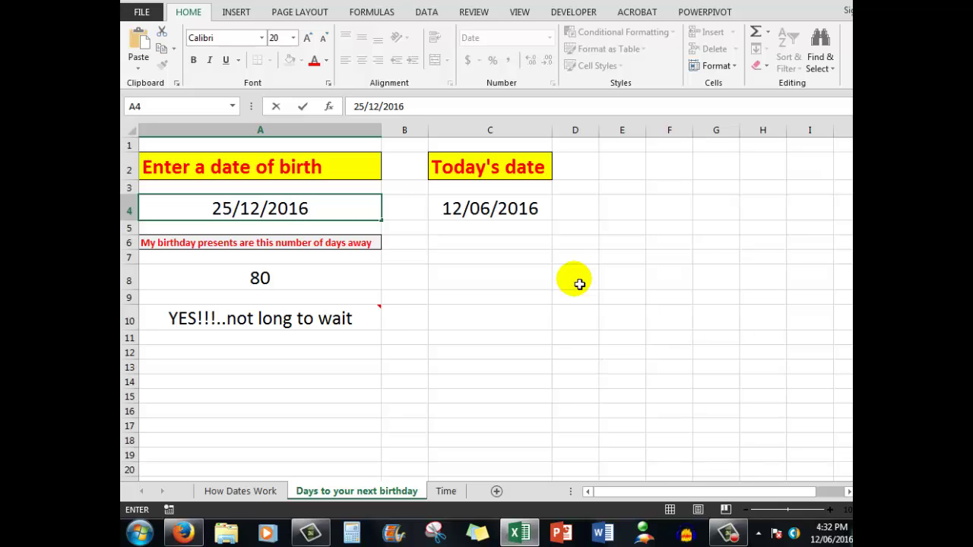
key(ctrl+Return)
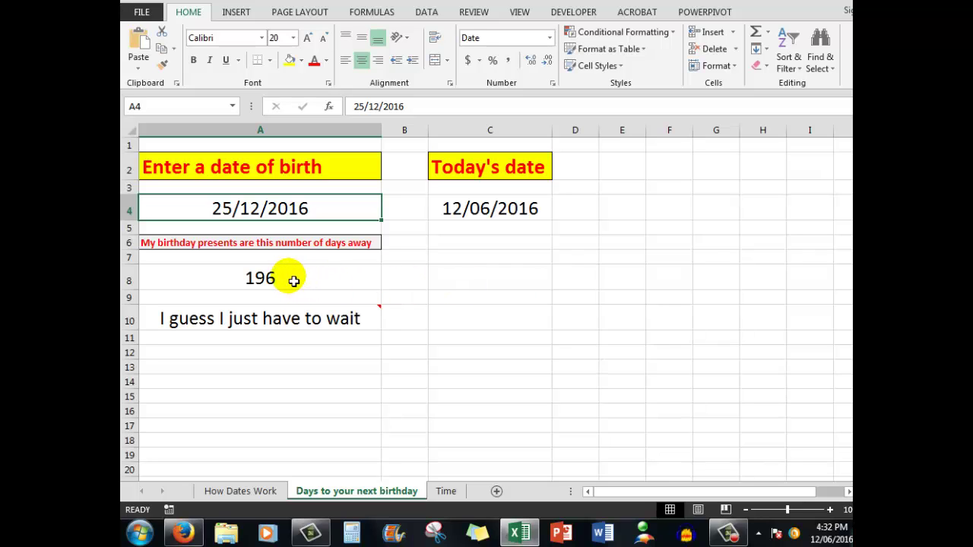
mouse_move(238, 326)
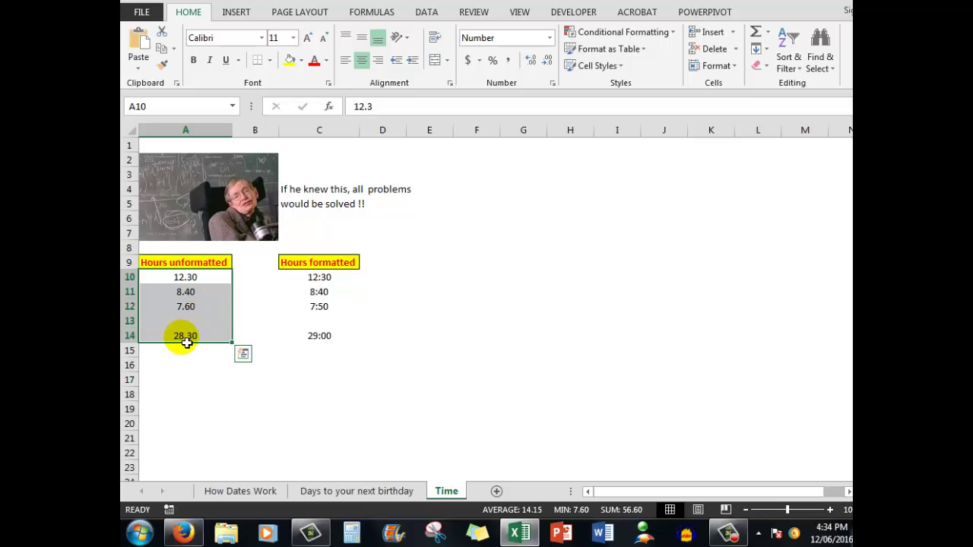
Step: On the Time sheet, inspect the SUM formula in A14 and the first unformatted hours value in A10
click(186, 342)
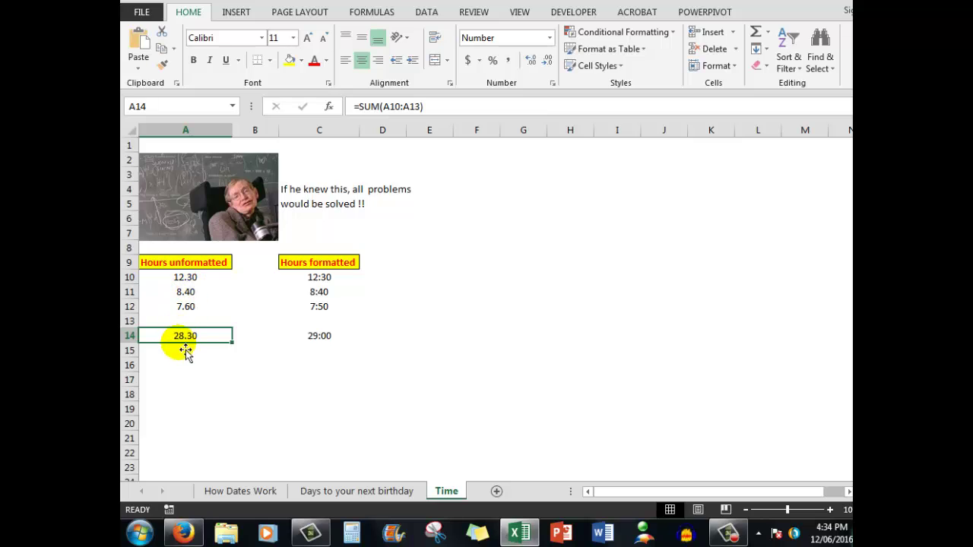
click(193, 283)
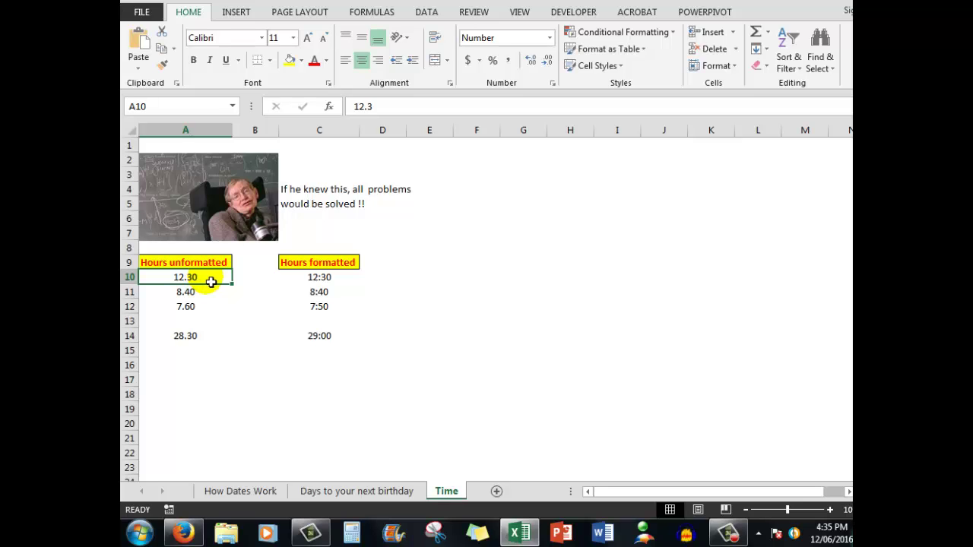
Step: Inspect the custom number format applied to the formatted hours total in C14, leaving it unchanged
click(325, 339)
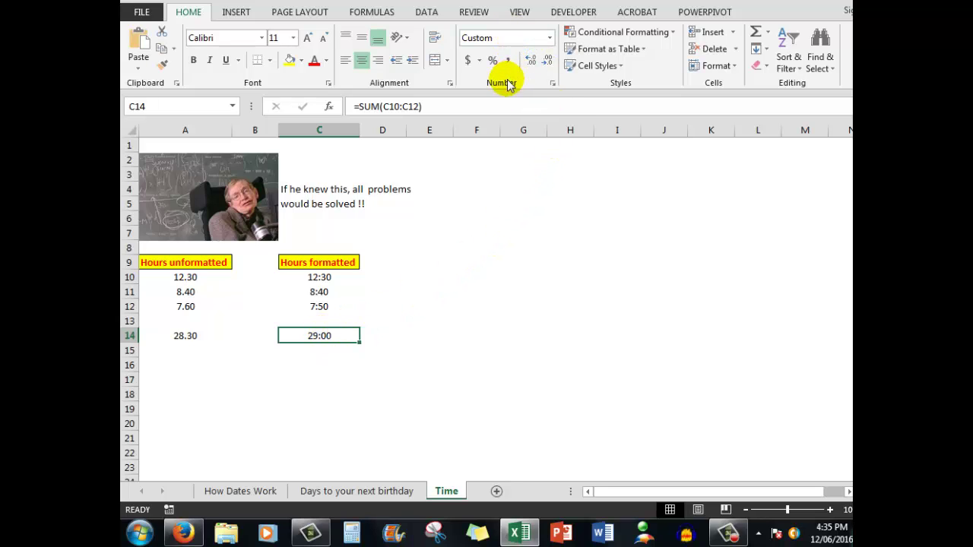
click(550, 40)
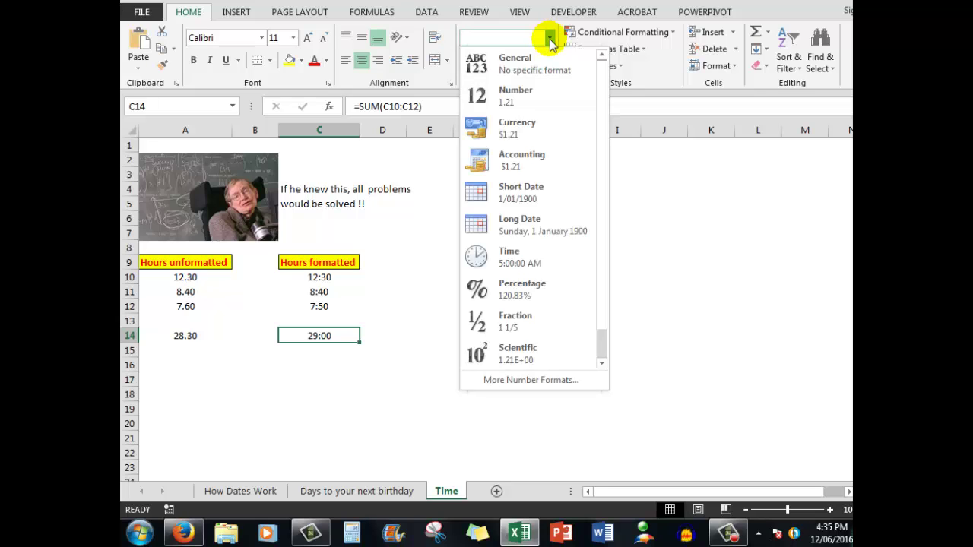
click(514, 381)
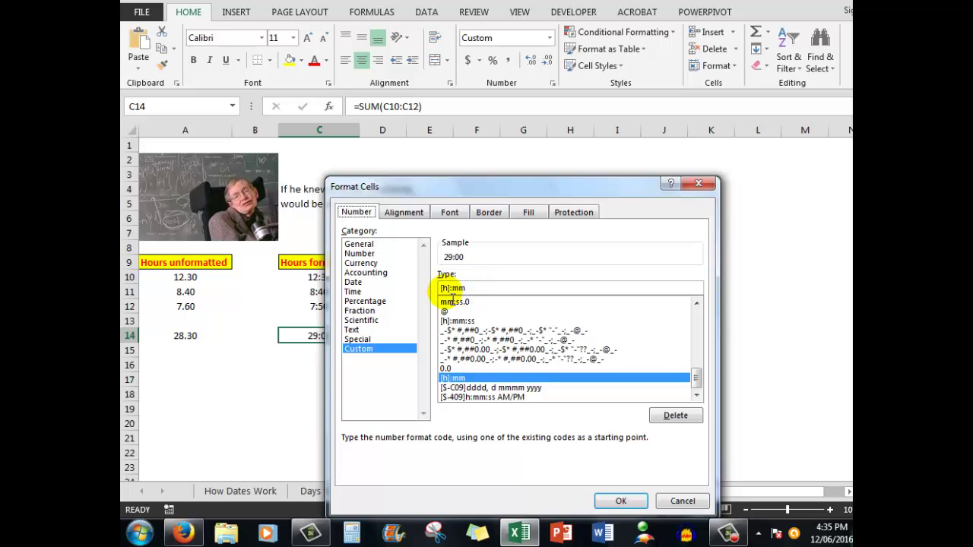
click(682, 502)
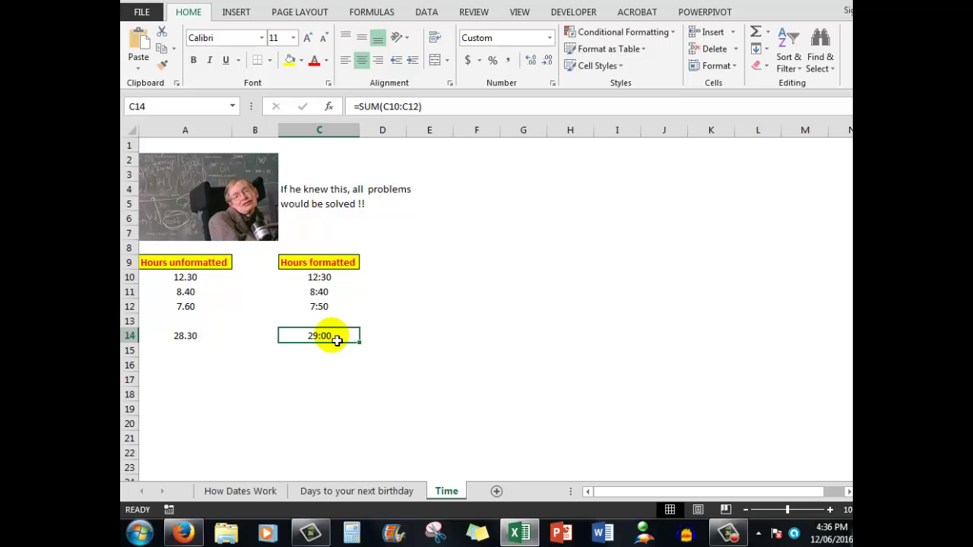
Step: Switch the formatted hours total in C14 to the General format and reduce it to one decimal place
click(549, 38)
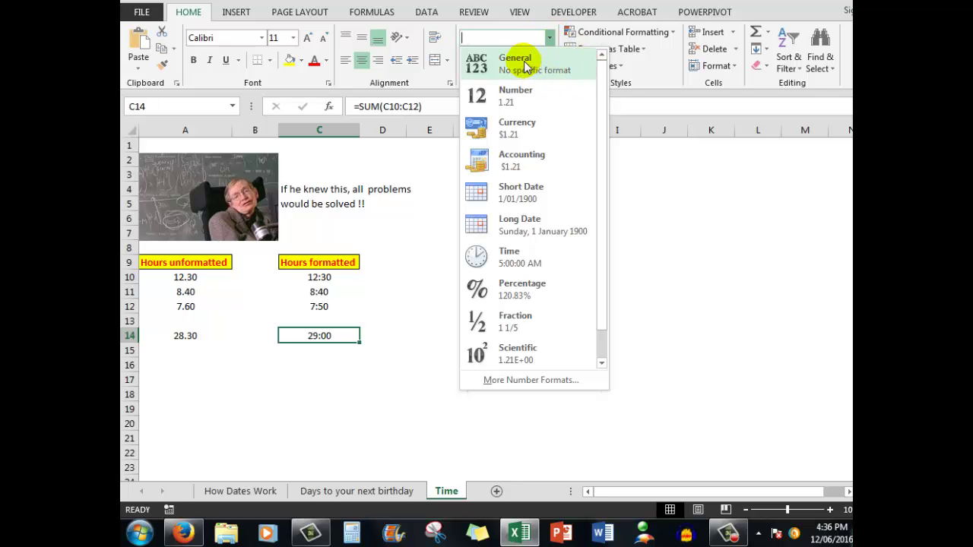
click(524, 62)
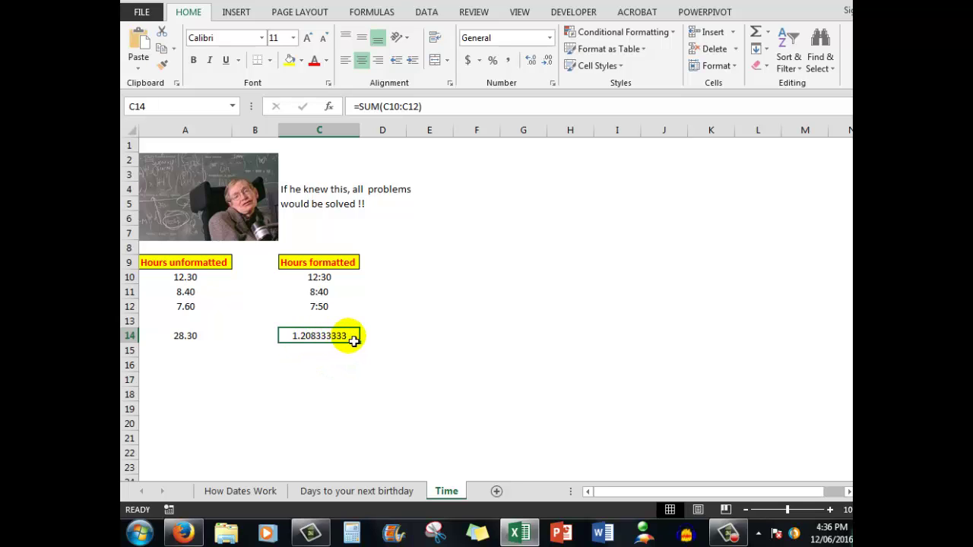
click(548, 60)
click(548, 61)
click(547, 61)
click(548, 61)
click(548, 61)
click(548, 61)
click(548, 61)
click(548, 61)
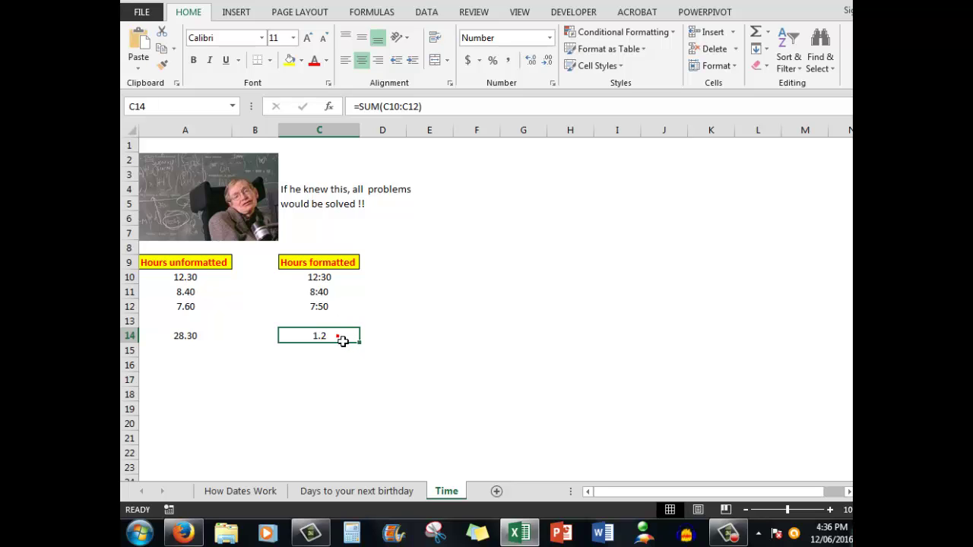
Step: Apply the custom number format [h]:mm to the formatted hours total in C14
click(550, 38)
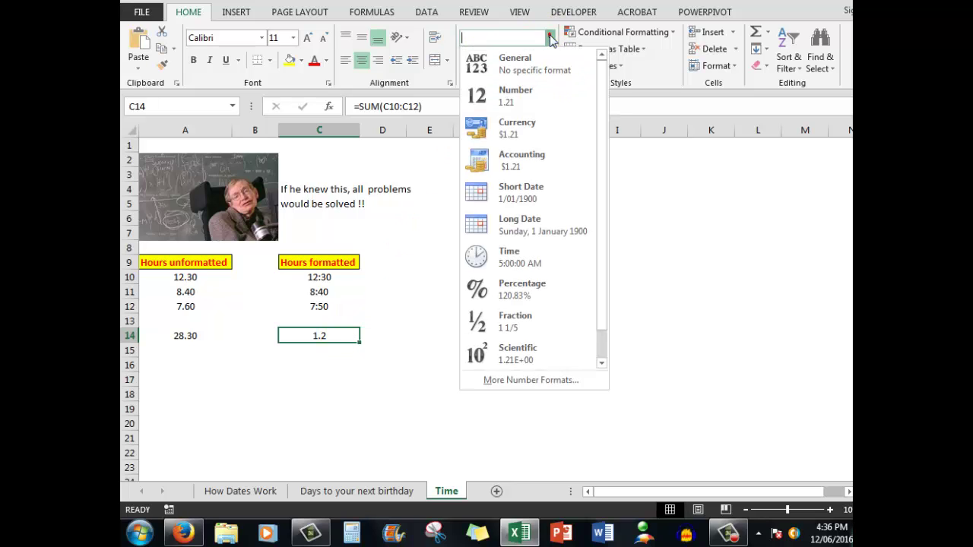
click(517, 383)
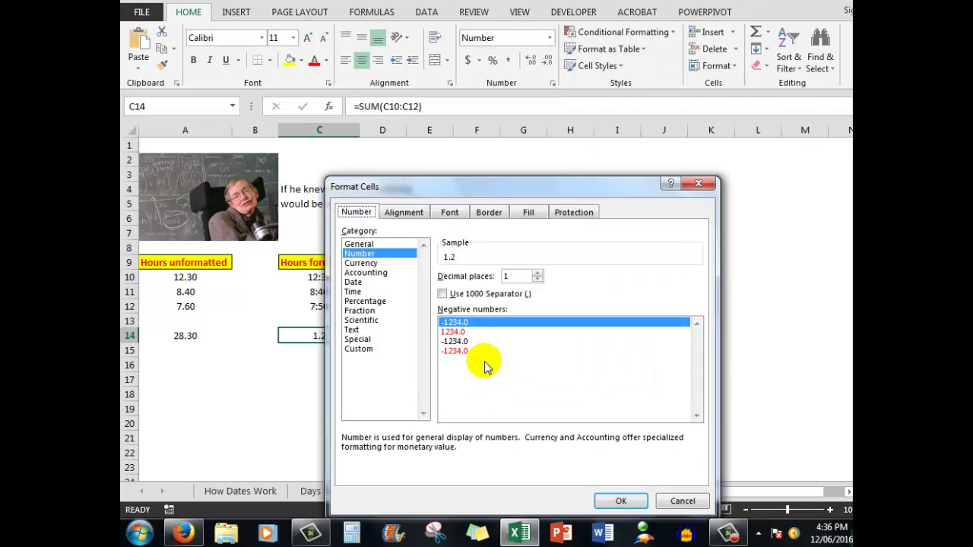
click(360, 350)
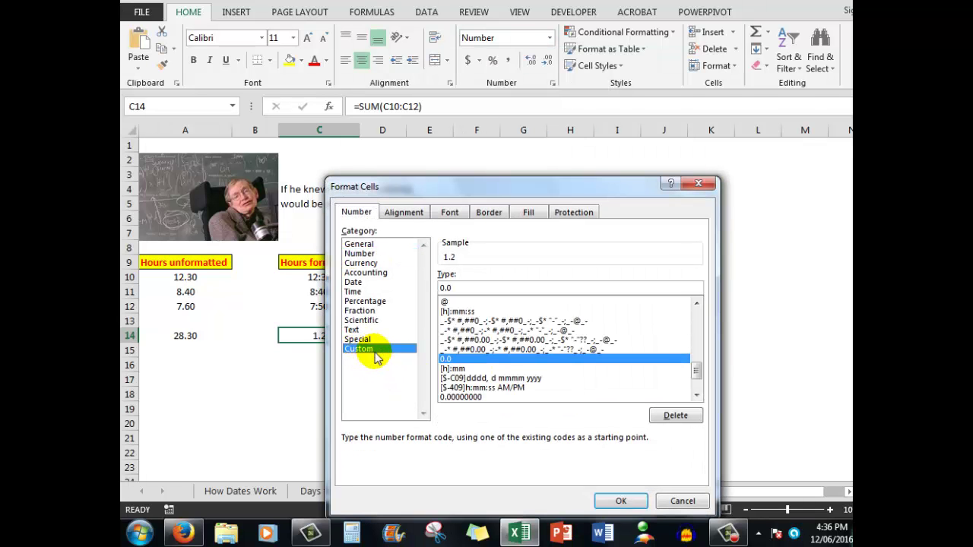
click(457, 368)
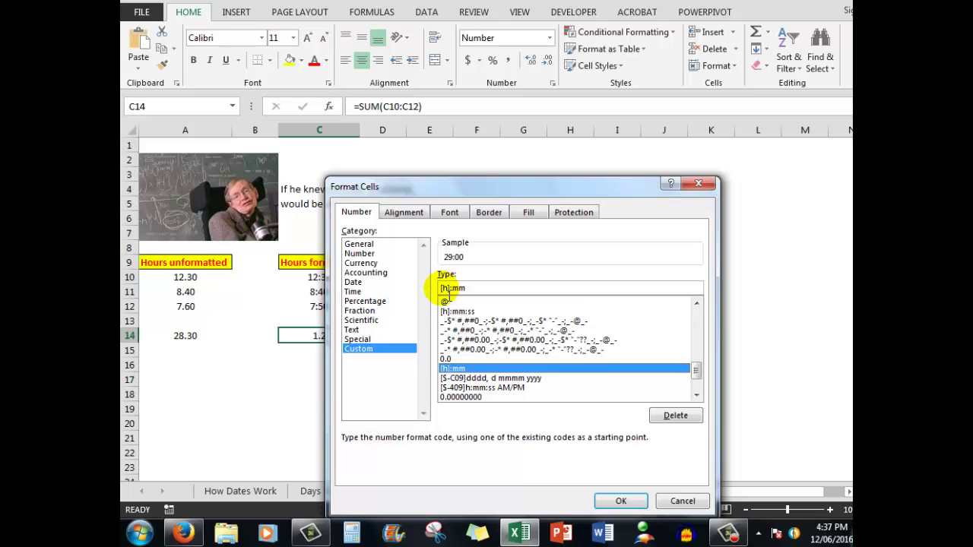
click(620, 502)
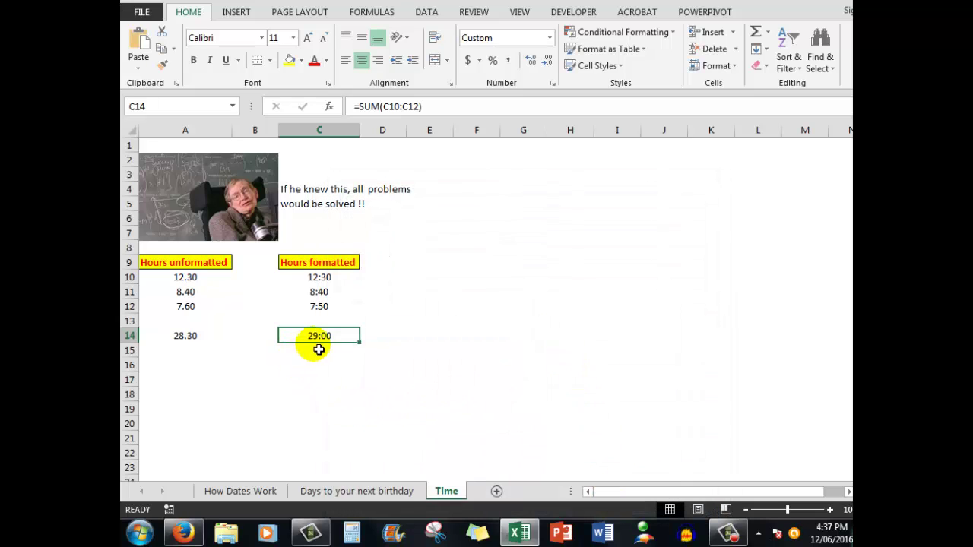